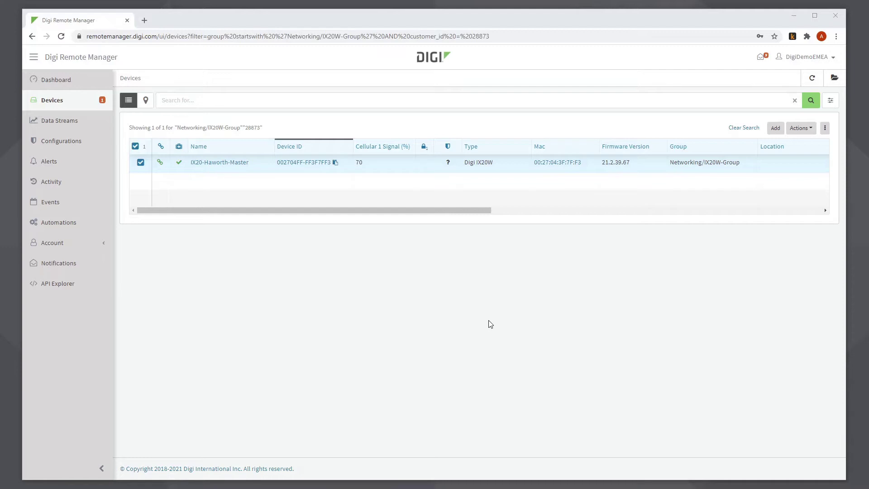
Open the console of the IX20-Haworth-Master device and connect to its Admin CLI
left_click(231, 163)
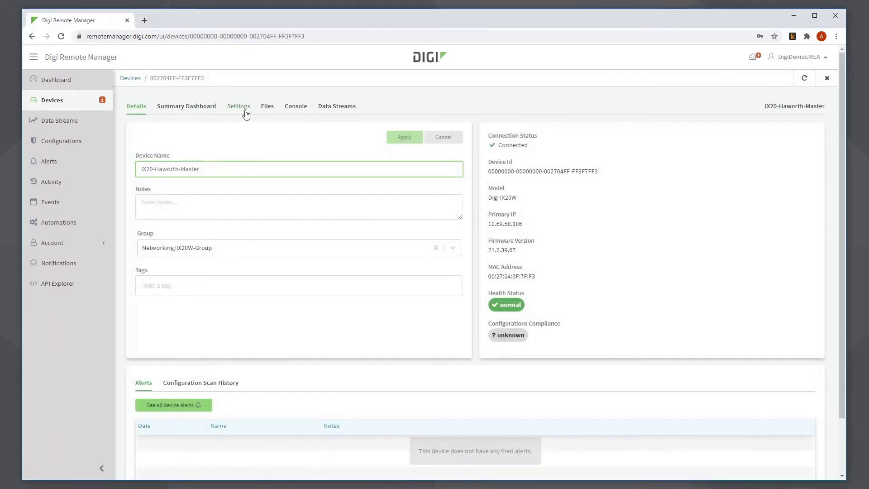
left_click(295, 109)
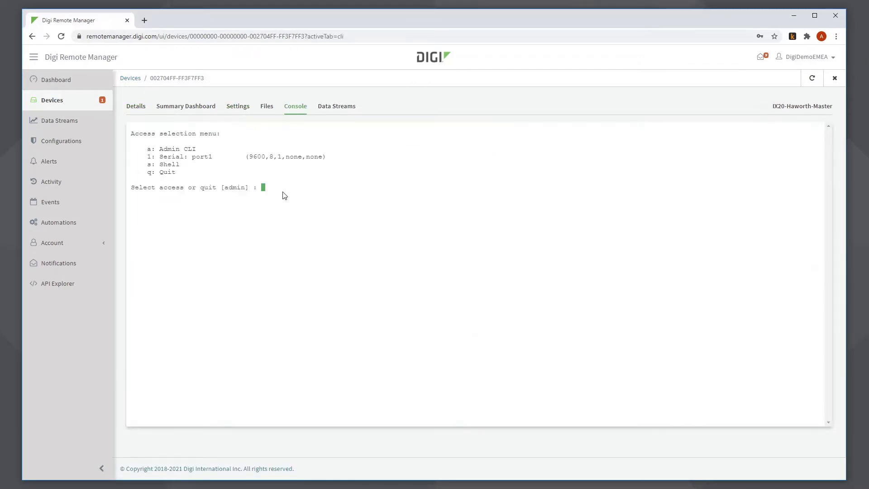
type("a")
key("Return")
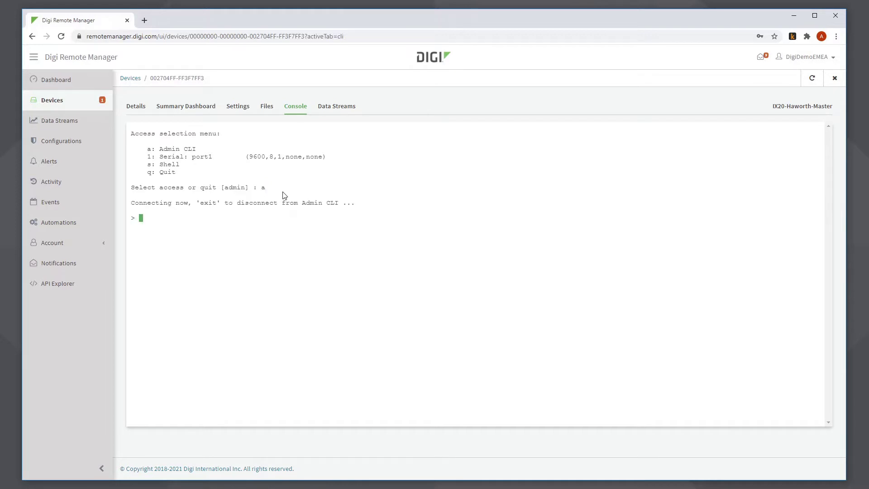
Display the device's IPsec tunnels with "show ipsec" and its configuration with "show config"
type("show ipsec")
key("Return")
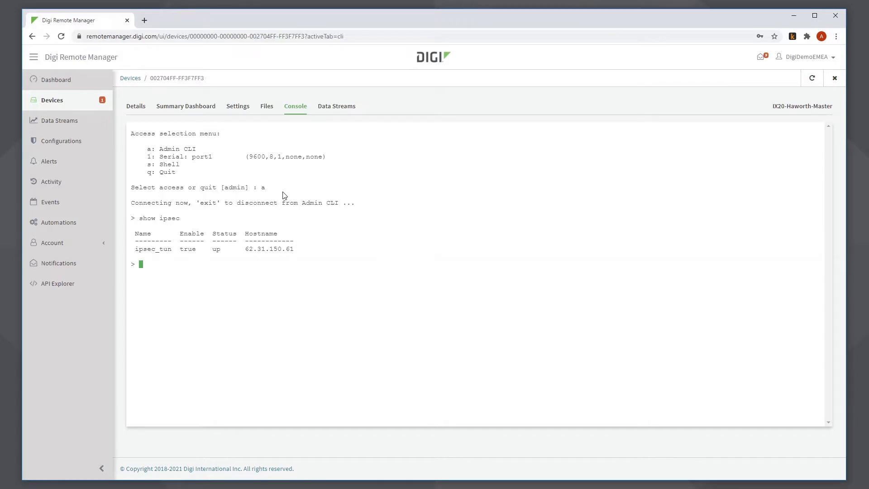
type("show config")
key("Return")
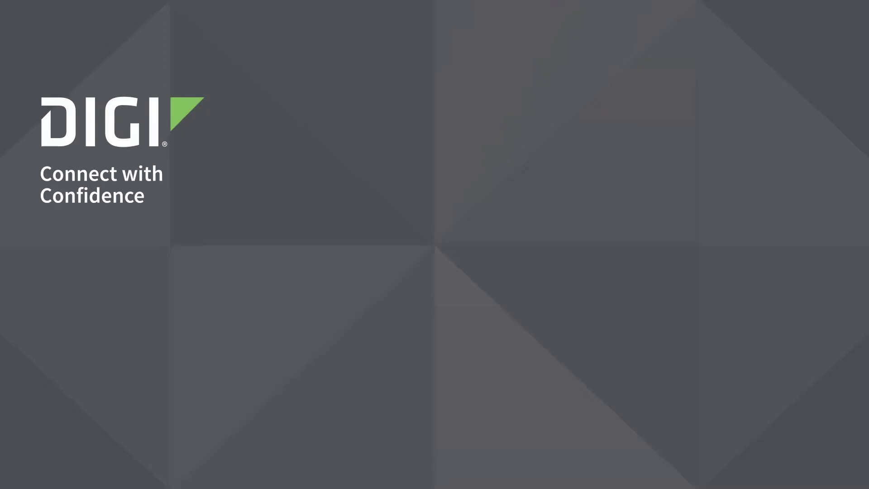
Show the network diagram slide, switch to the Command Prompt and ping 192.168.130.1
key("Right")
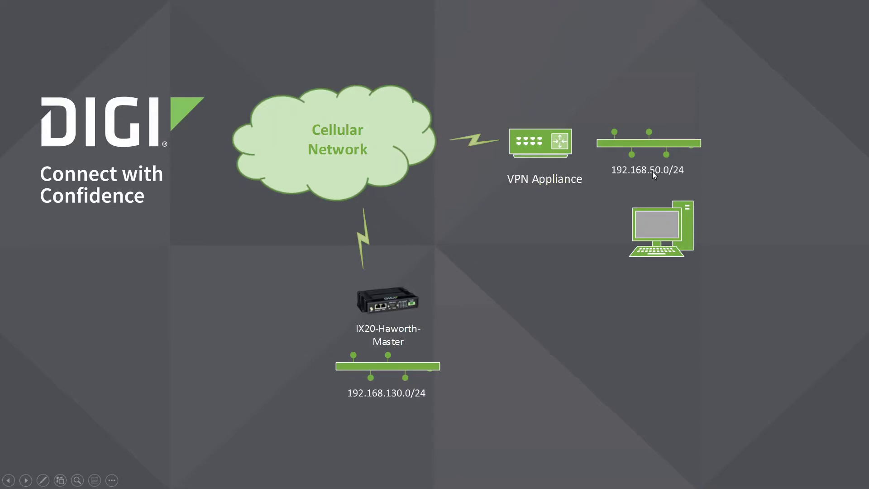
key("alt+Tab")
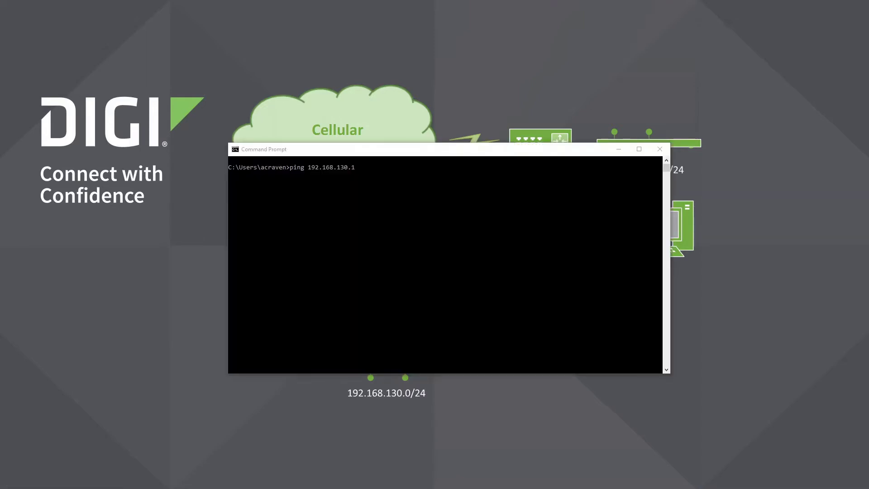
left_click(509, 263)
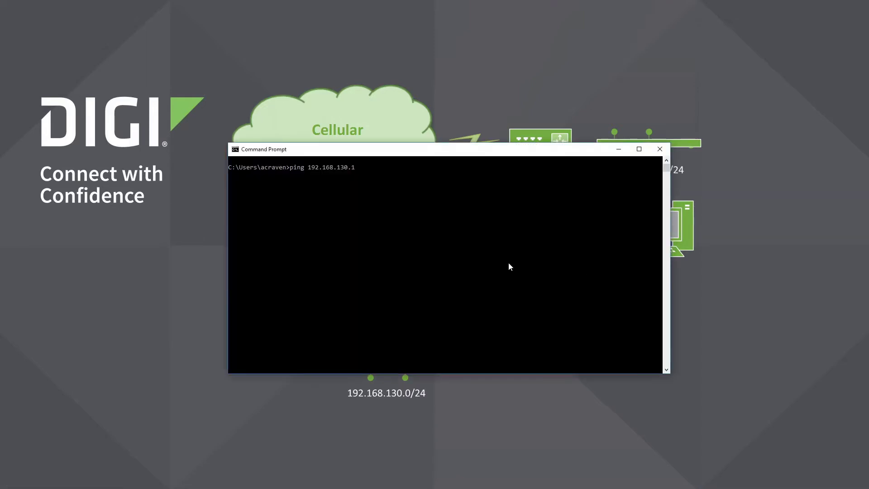
key("Return")
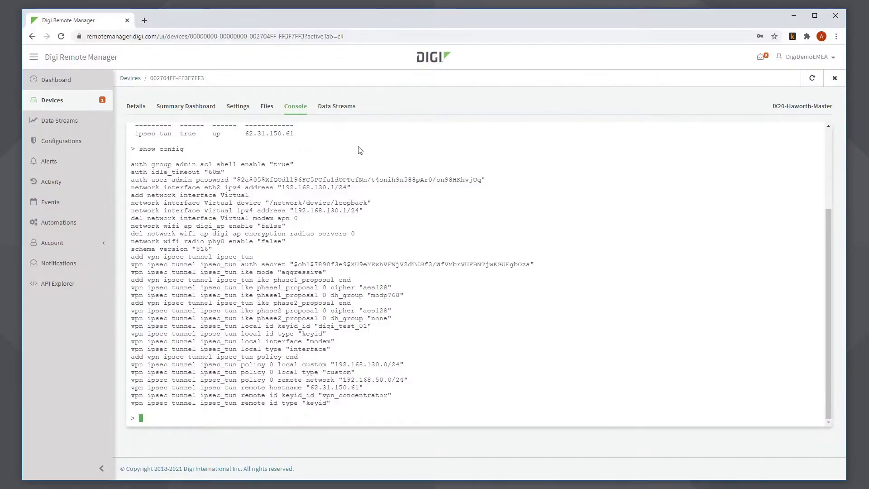
Switch to Chrome, open 192.168.130.1 in a new browser tab and proceed past the certificate warning to the device's page
left_click(145, 21)
type("192")
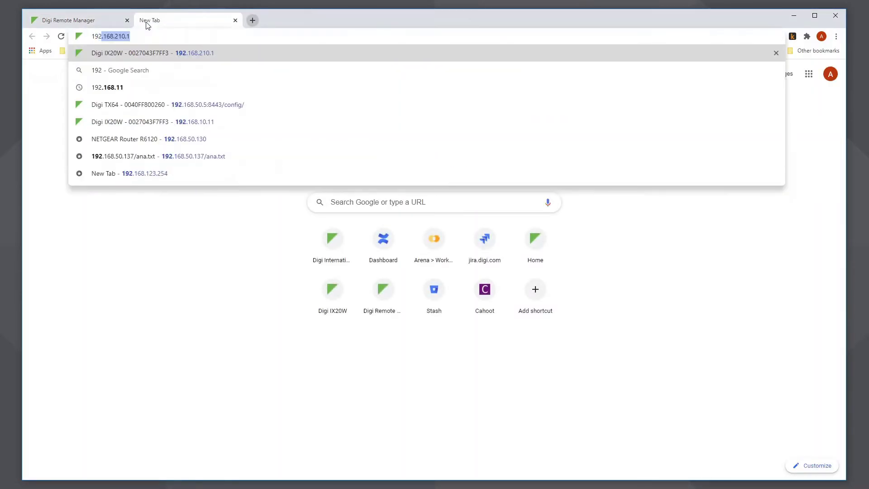
type(".168.130.1")
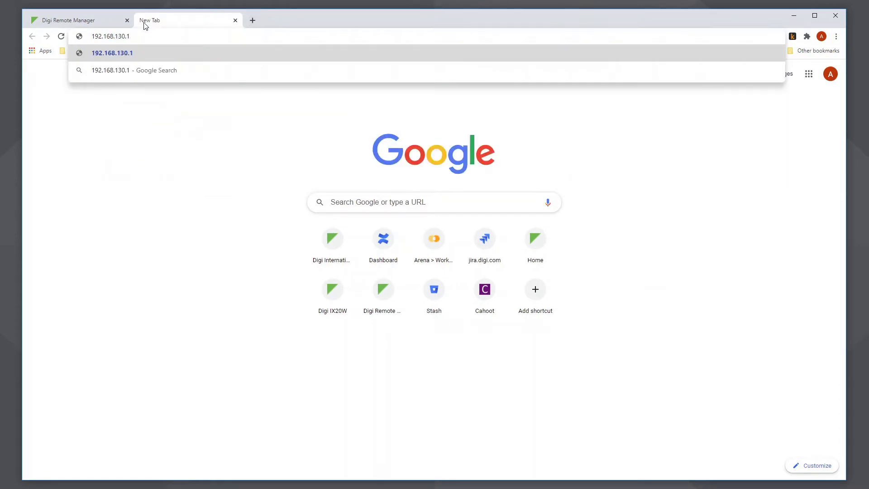
key("Return")
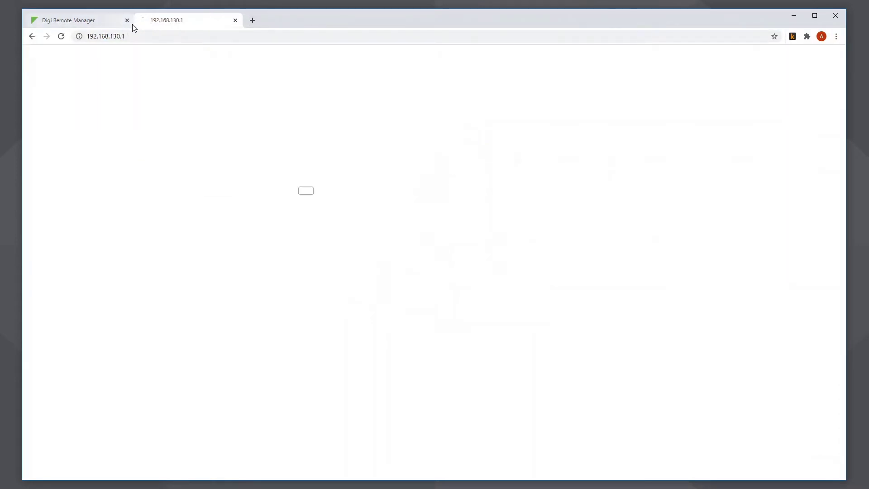
left_click(312, 289)
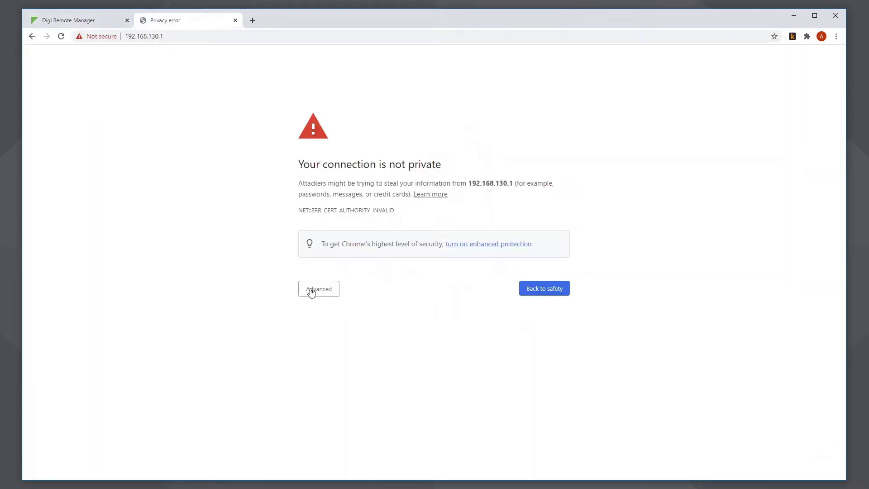
left_click(310, 290)
left_click(336, 360)
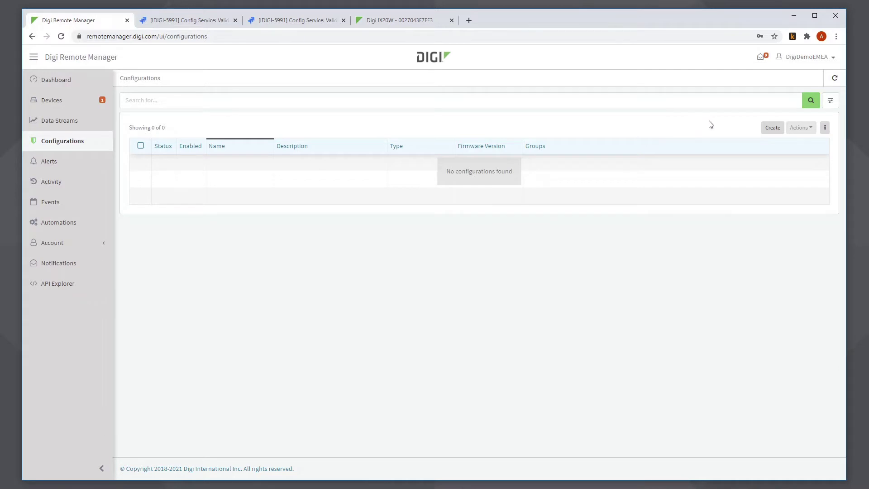
Create a configuration named "IX20 Configuration Profile" and assign it to the group Networking/IX20W-Group
left_click(769, 128)
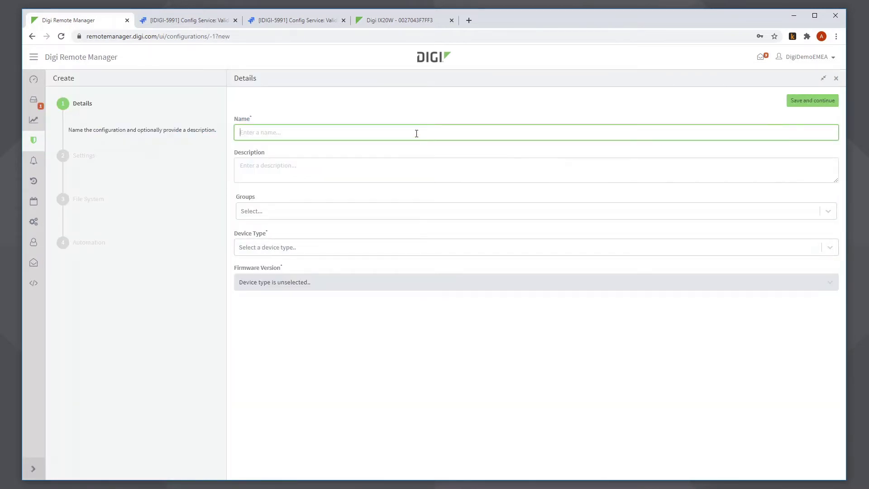
type("IX20 Configuration Profile")
left_click(300, 213)
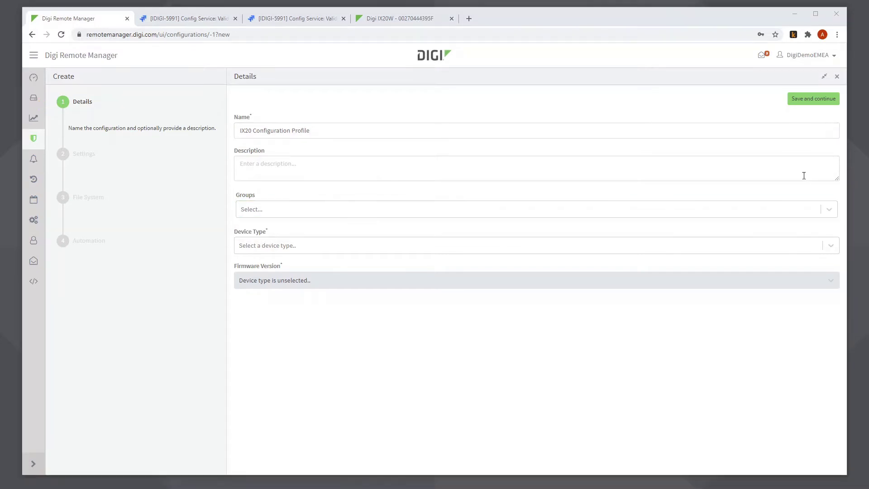
left_click(774, 215)
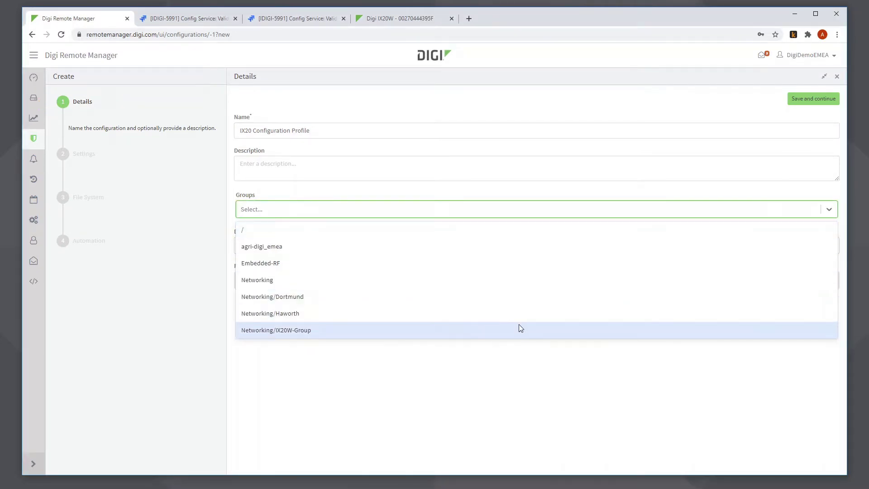
left_click(520, 330)
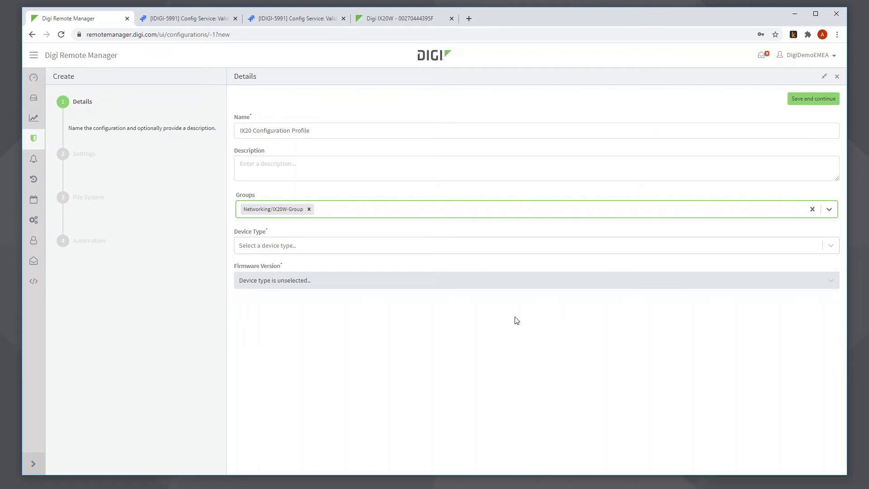
Set the configuration's device type to Digi IX20W and firmware version to 21.2.39.67 Pre-production, and save the details
left_click(541, 247)
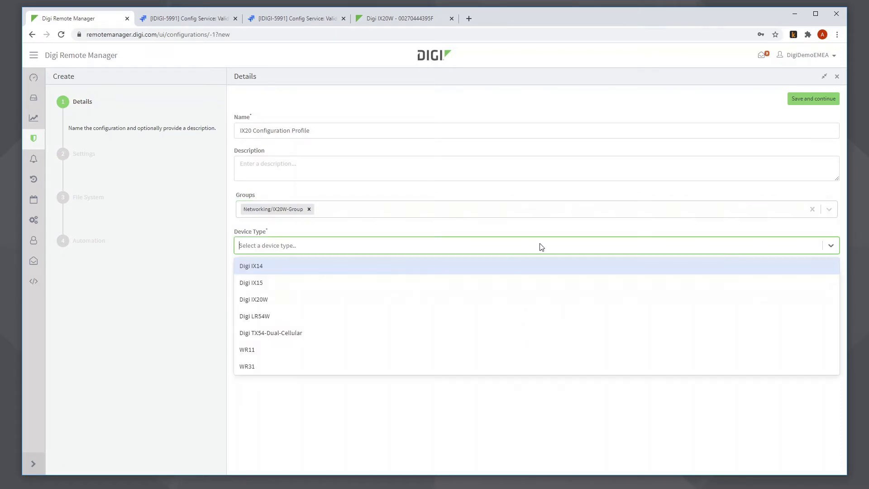
left_click(495, 299)
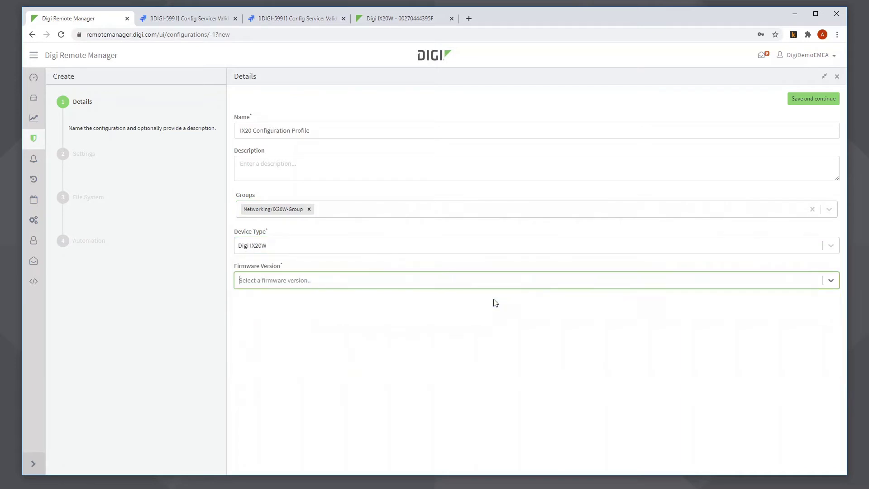
left_click(500, 286)
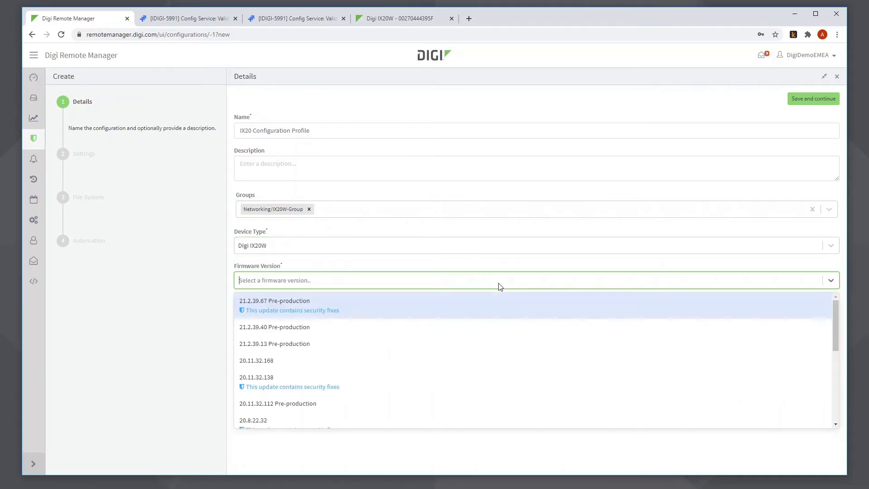
left_click(487, 305)
left_click(799, 100)
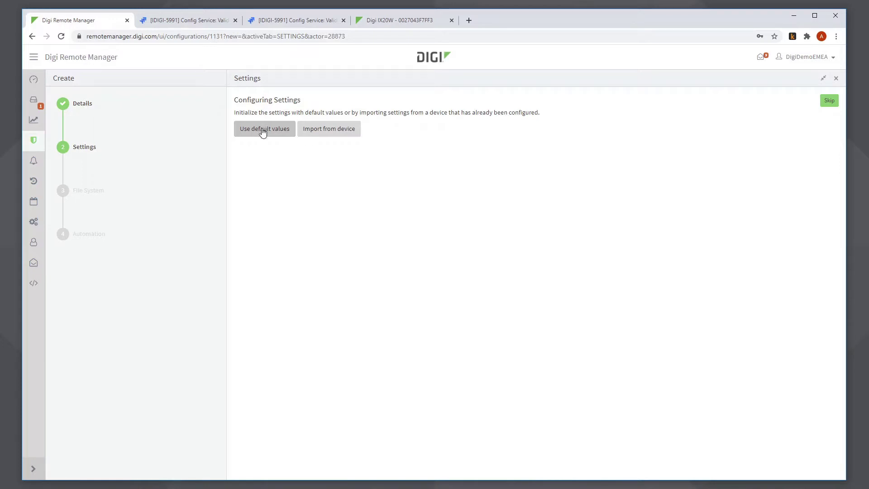
Import the configuration's settings from the device IX20-Haworth-Master
left_click(335, 131)
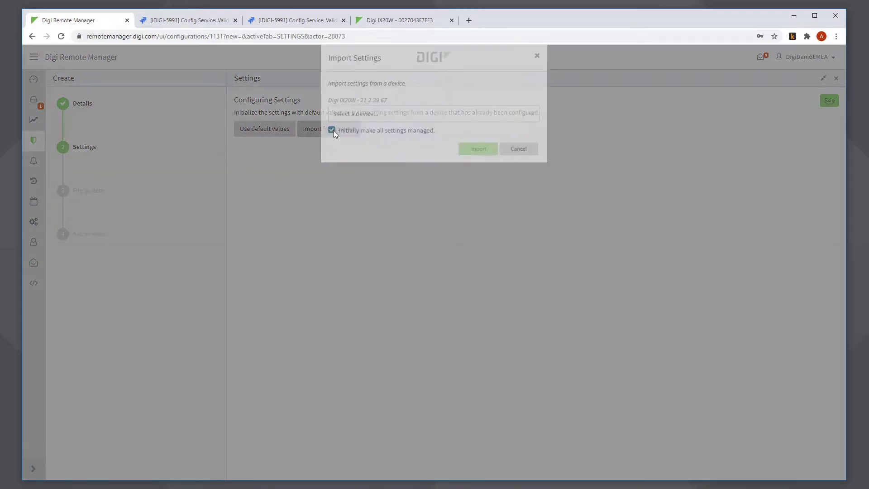
left_click(370, 128)
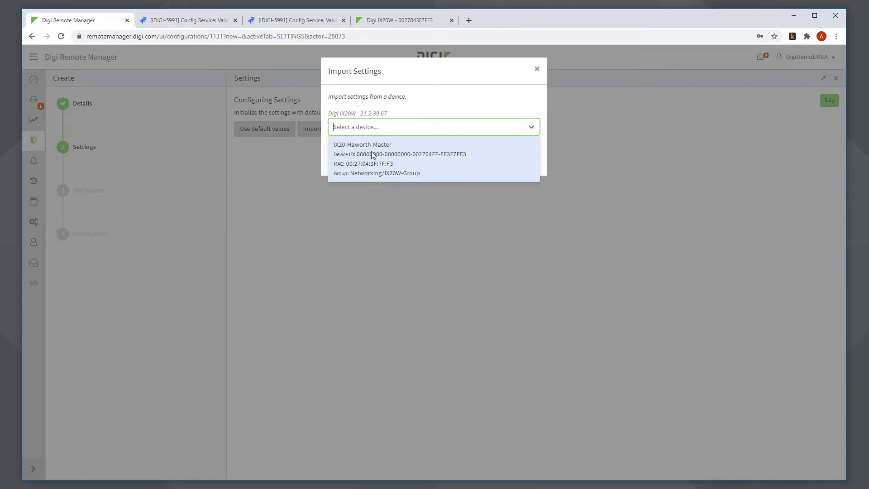
left_click(373, 155)
left_click(478, 164)
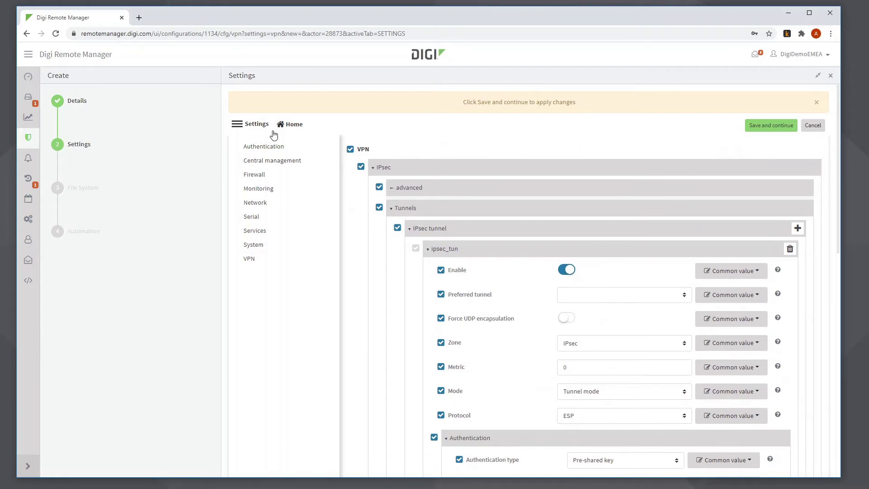
List the settings that use device overrides and download the overrides file as deviceOverrides.csv to the digi rm folder
left_click(288, 127)
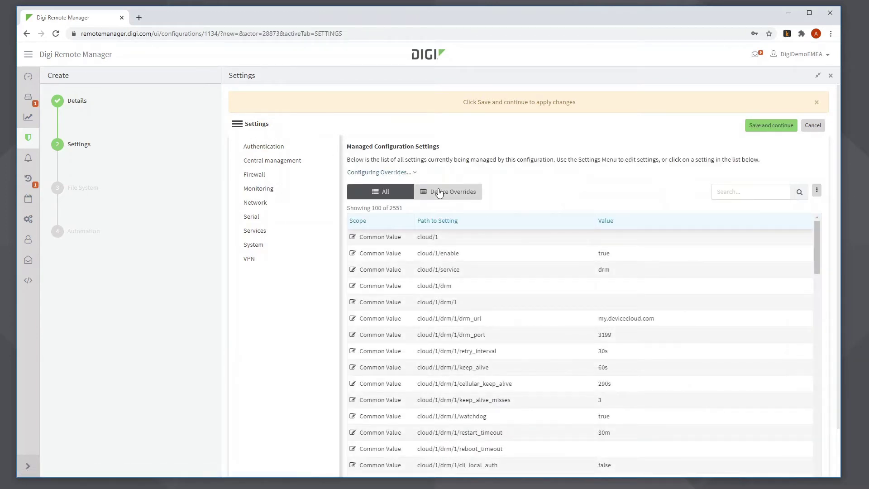
left_click(437, 191)
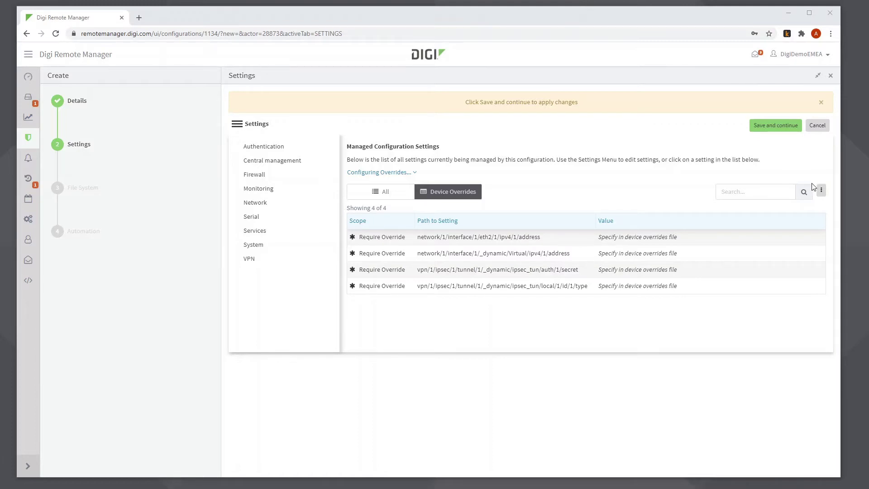
left_click(820, 190)
left_click(793, 220)
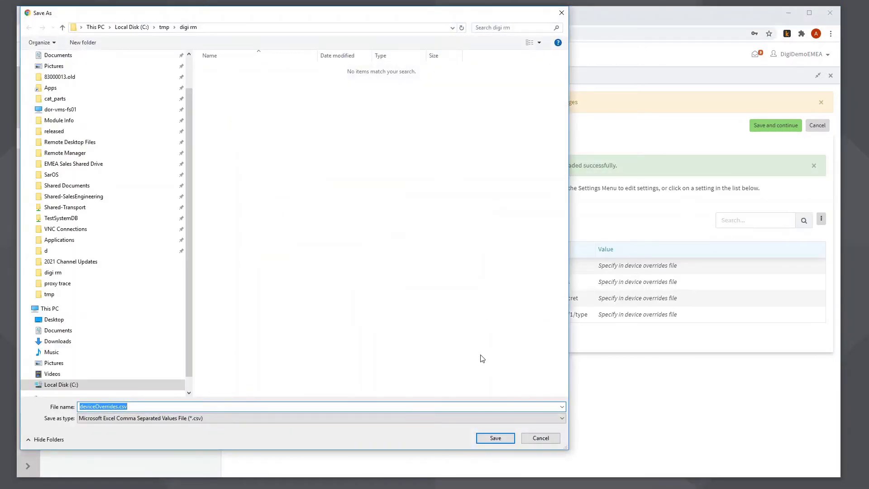
left_click(494, 438)
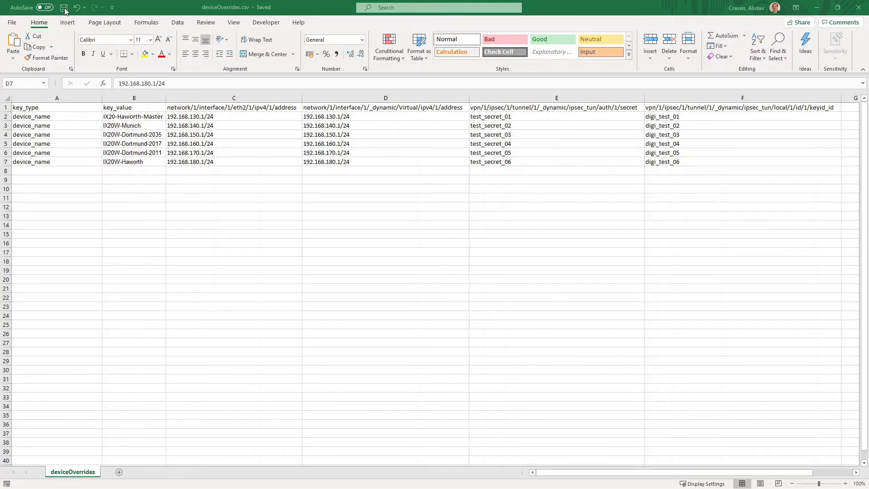
Back in Digi Remote Manager, upload deviceOverrides.csv as the overrides file and continue past File System to the Automation stage
left_click(816, 6)
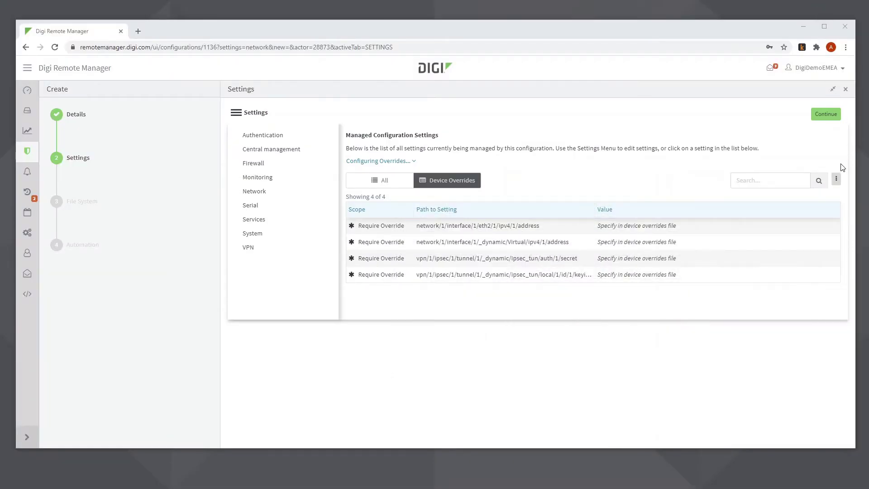
left_click(837, 180)
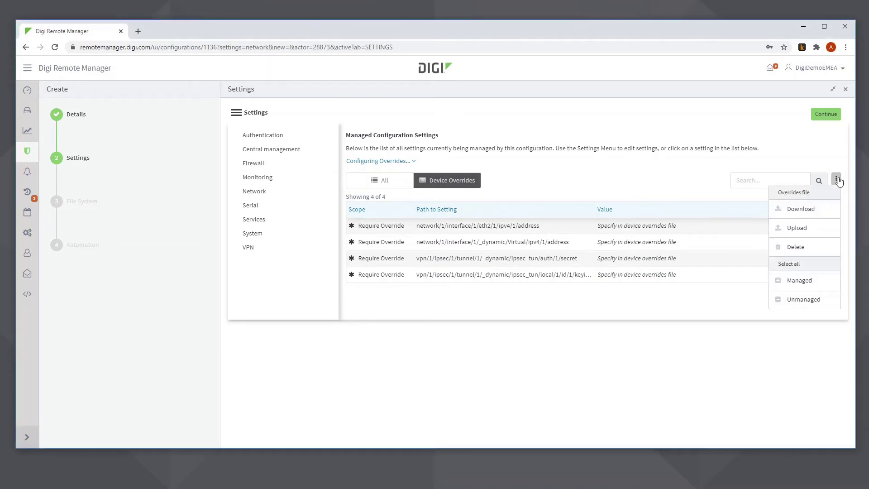
left_click(799, 228)
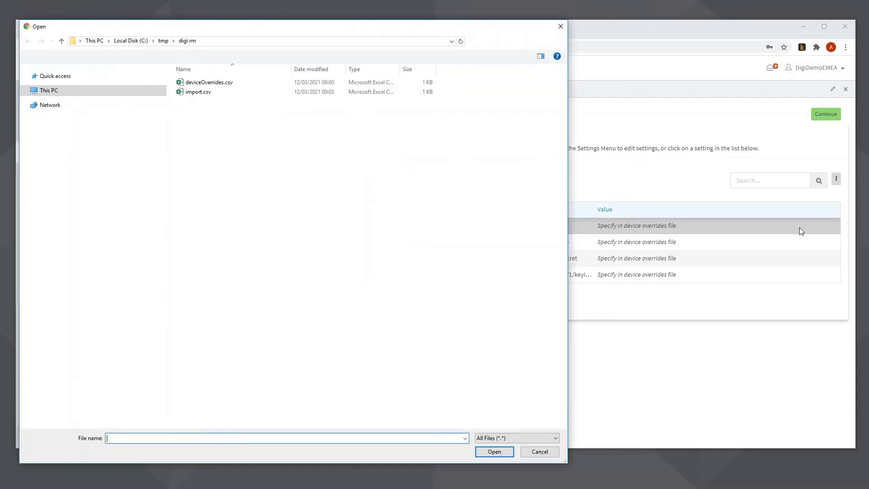
double_click(208, 82)
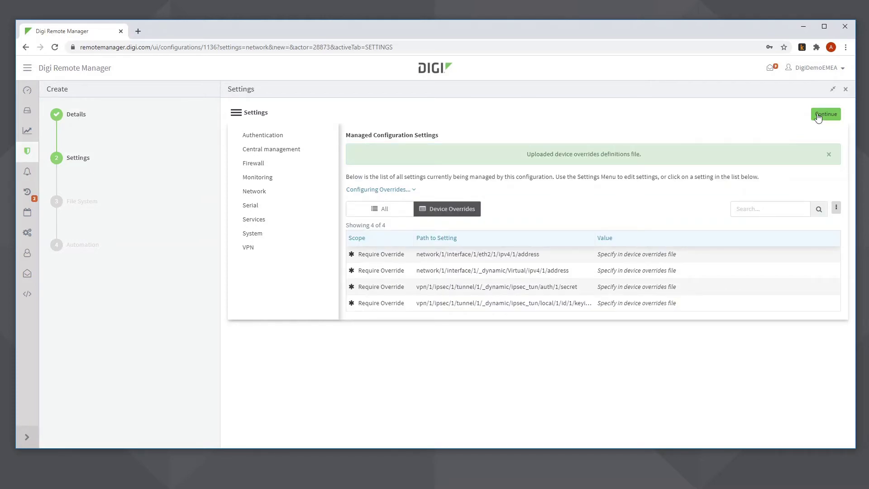
left_click(818, 117)
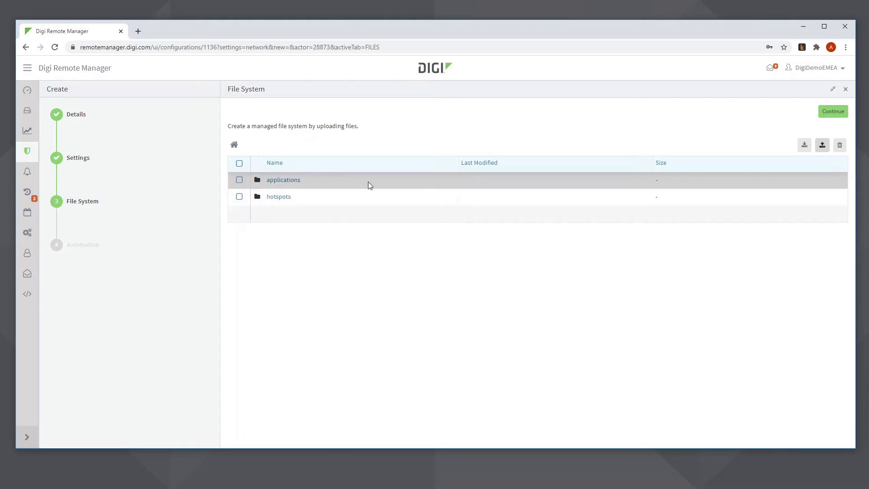
left_click(828, 114)
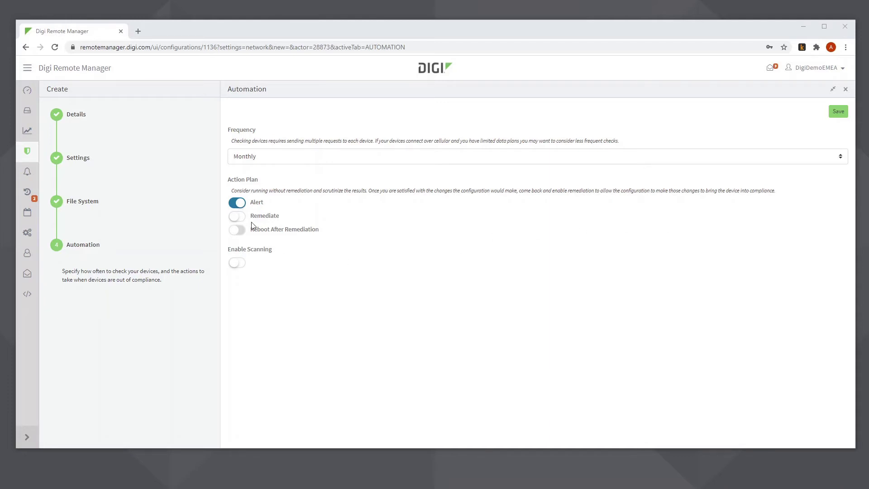
Enable Remediate and scanning for the configuration's automation with monthly frequency, and save it
left_click(237, 217)
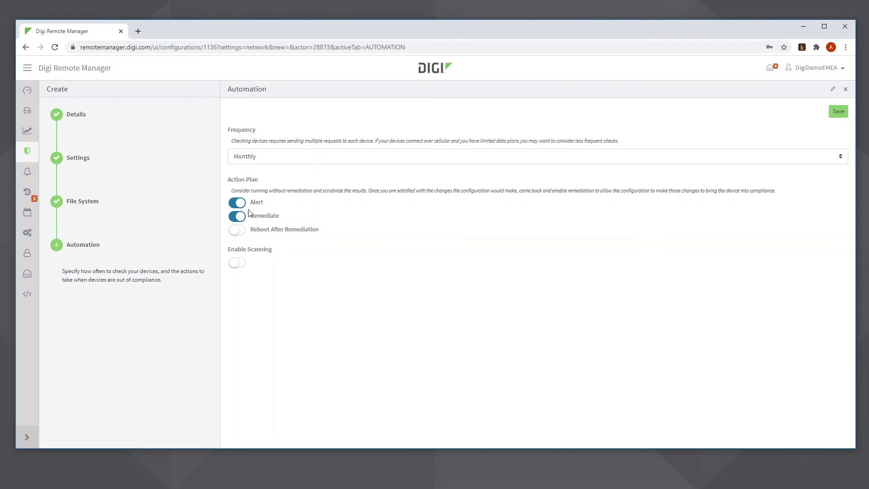
left_click(842, 112)
left_click(236, 263)
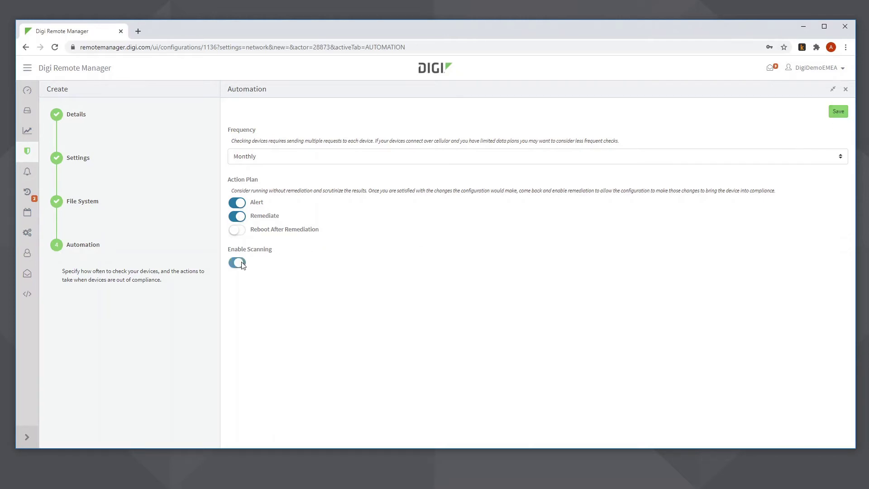
left_click(840, 112)
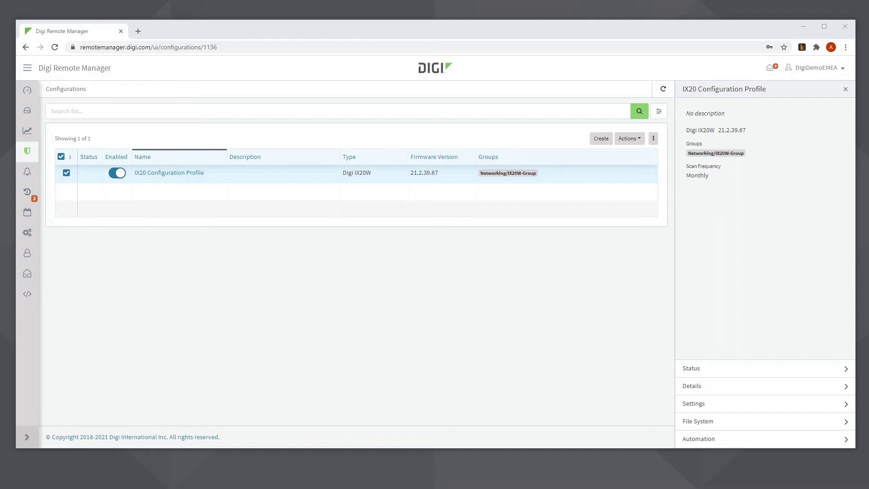
Show the Devices page, then switch to Excel to review the device entries in import.csv and minimize it
left_click(27, 436)
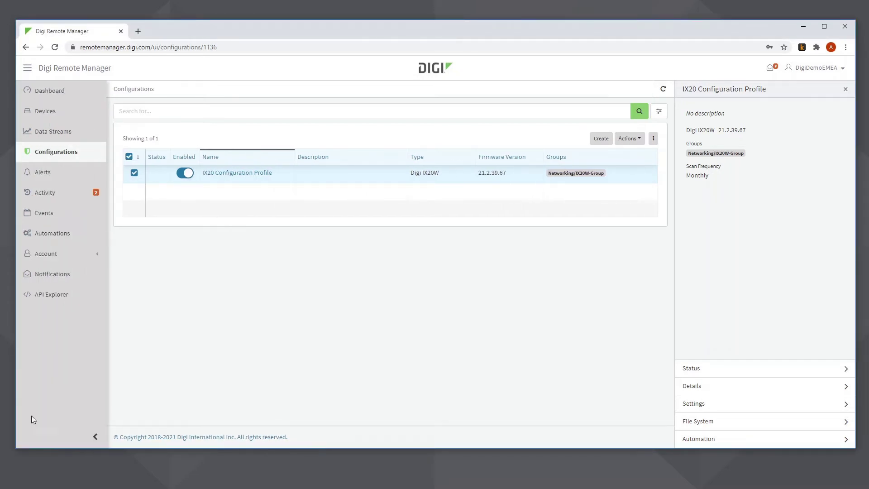
left_click(44, 112)
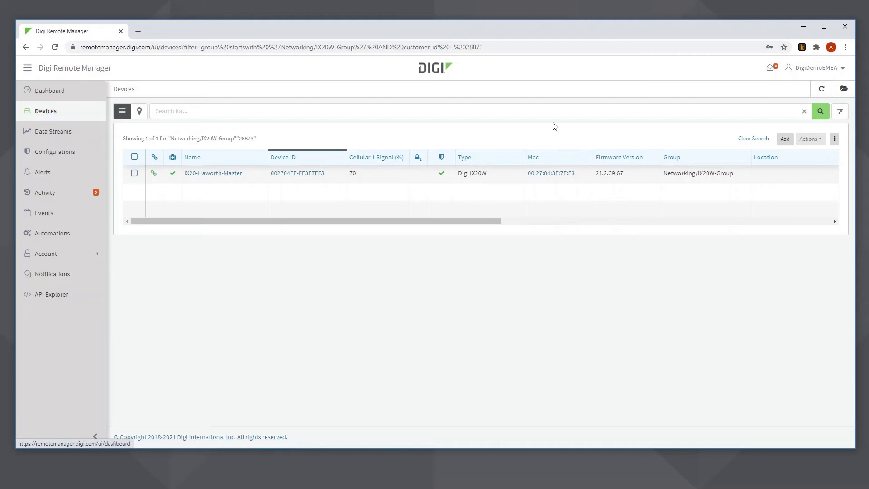
key("alt+Tab")
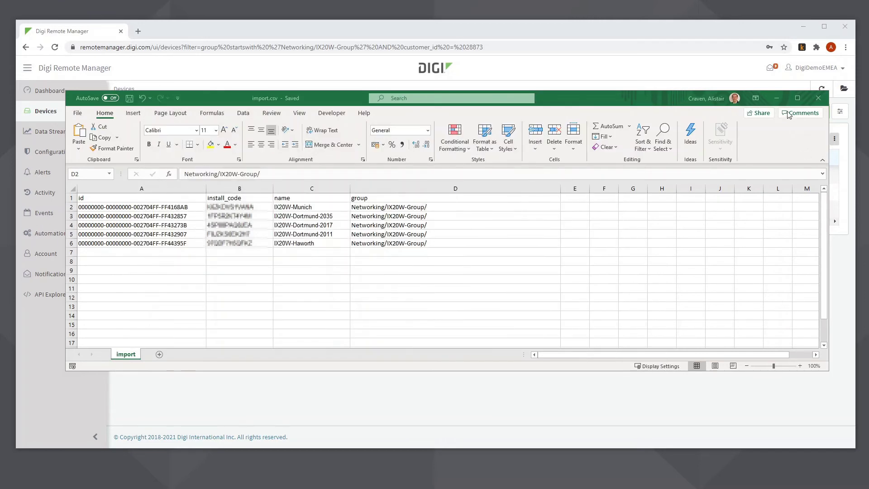
left_click(779, 98)
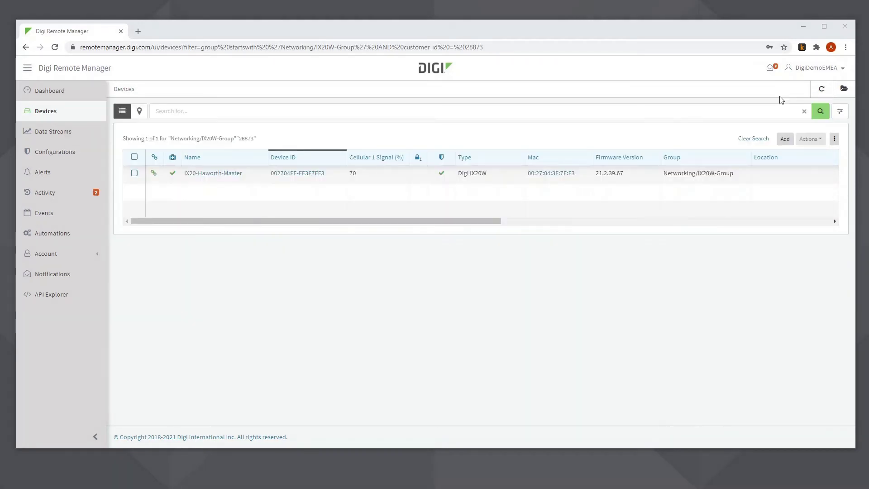
Add multiple devices to Digi Remote Manager by importing import.csv from the digi rm folder
left_click(789, 138)
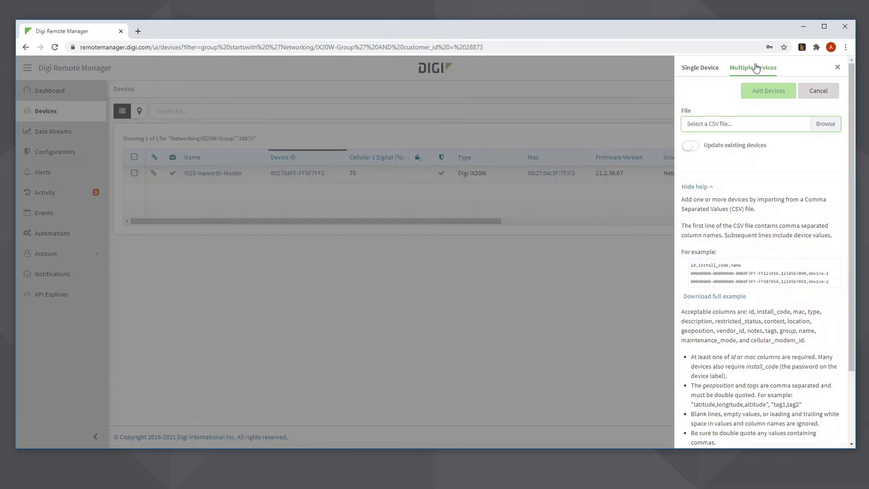
left_click(823, 124)
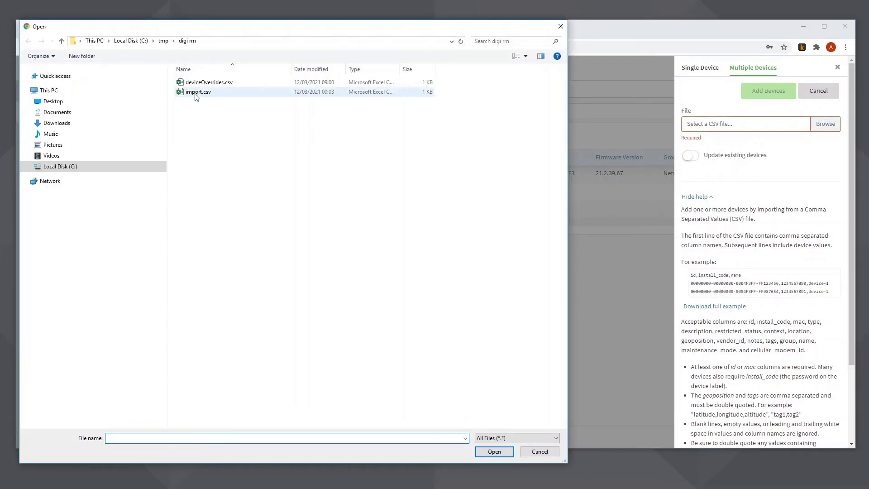
double_click(197, 92)
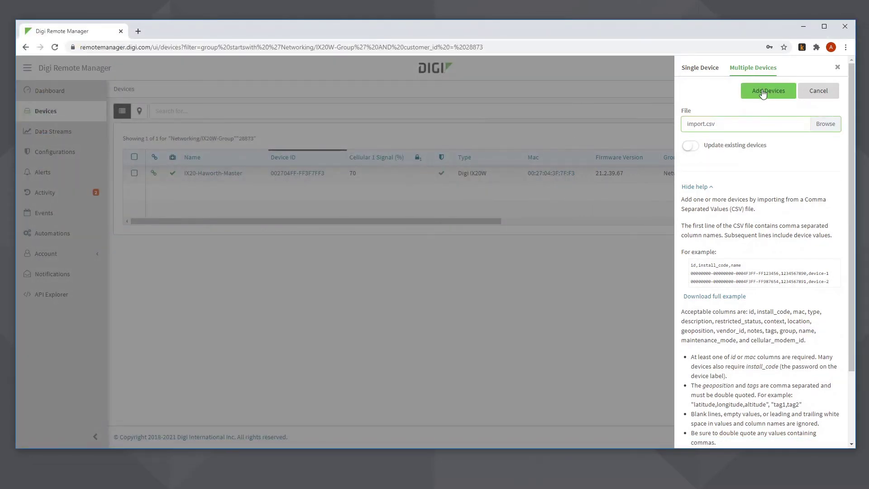
left_click(762, 92)
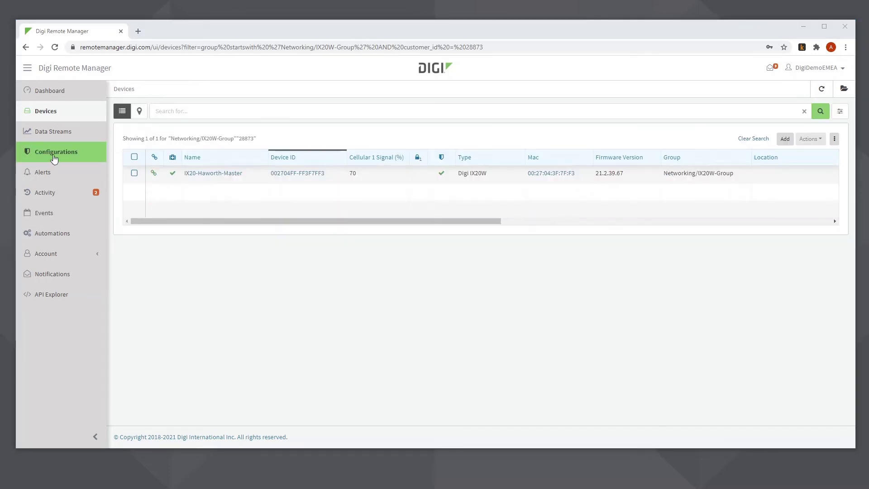
Reload the Devices page to check the imported routers and maximize the browser window
left_click(52, 136)
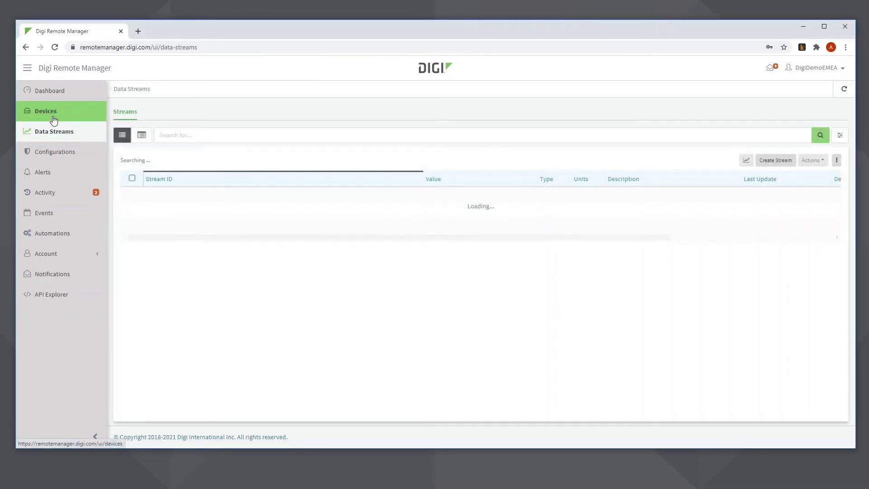
left_click(53, 120)
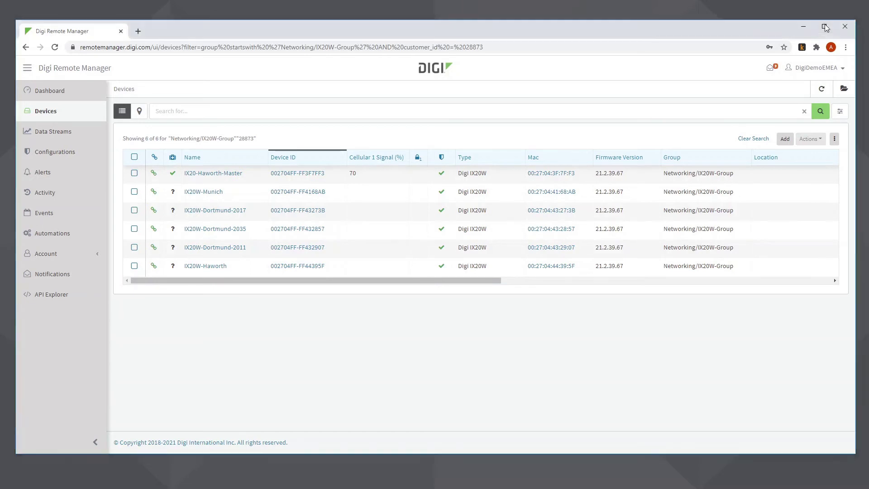
left_click(825, 28)
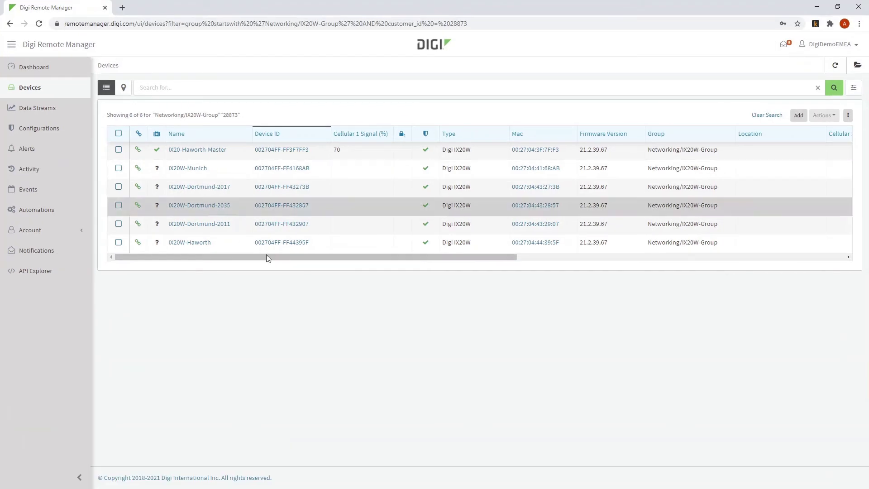
Open the IX20W-Haworth device and review its Configuration Scan History entries
left_click(182, 246)
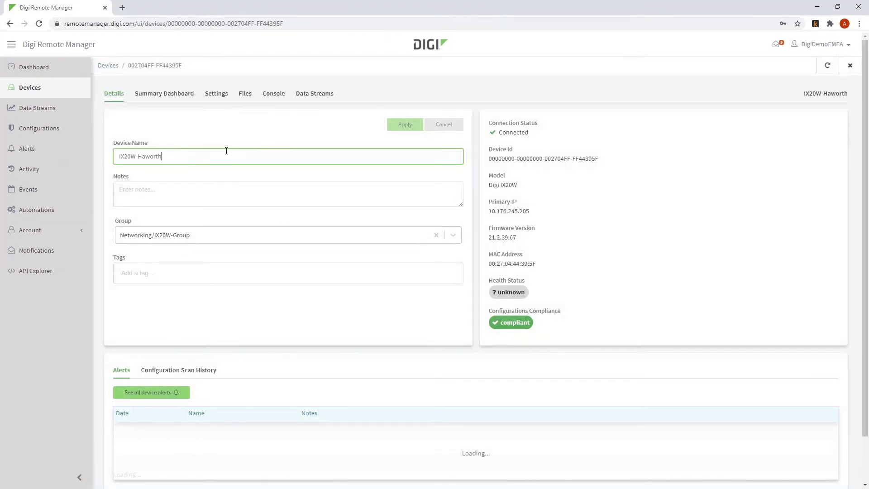
left_click(195, 376)
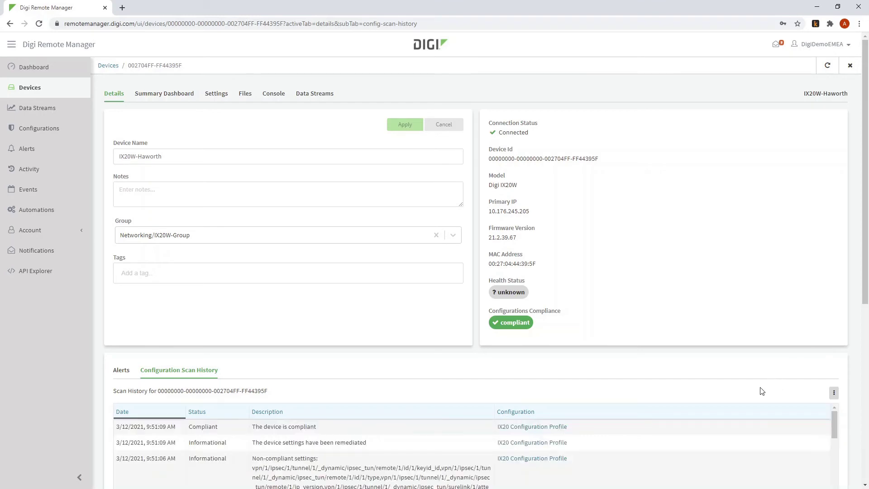
left_click_drag(865, 250, 841, 410)
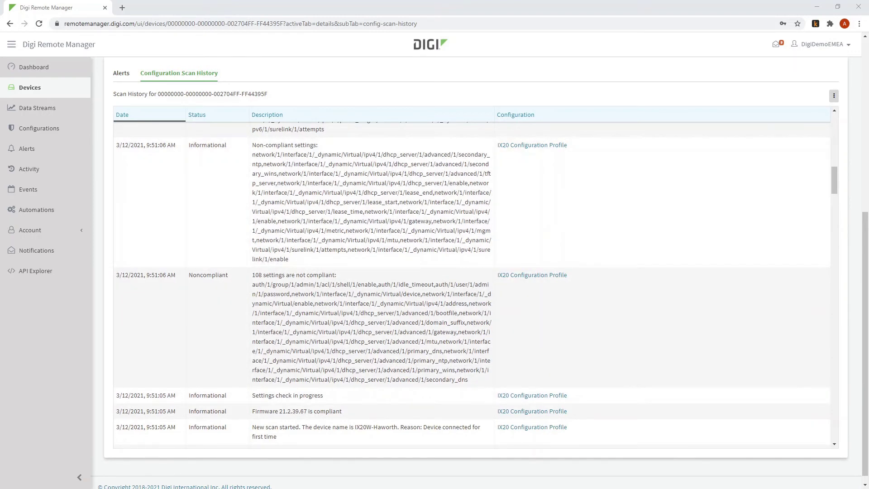
left_click_drag(834, 181, 844, 119)
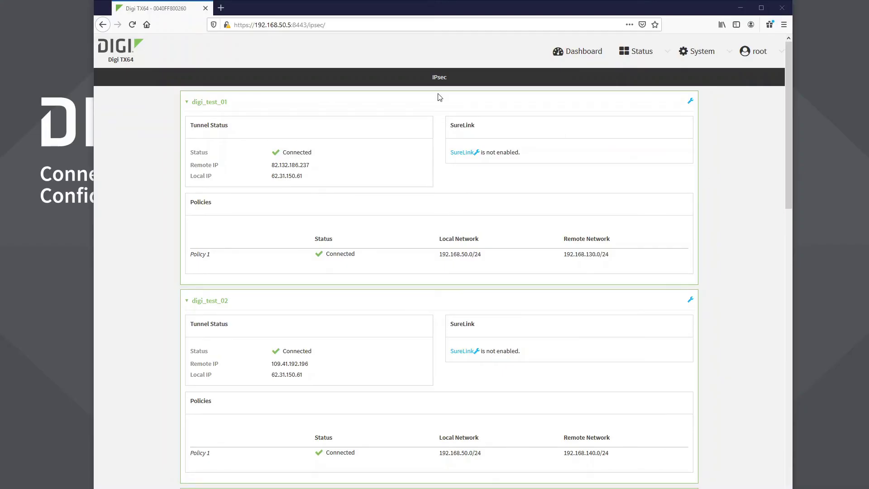
In the Digi TX64 web interface, open the IPsec status page and review the status of the VPN tunnels
left_click(693, 53)
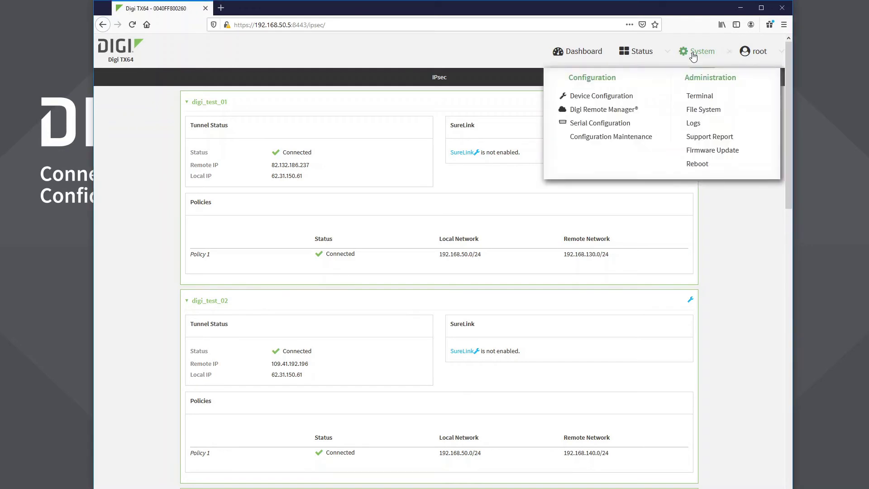
left_click(637, 53)
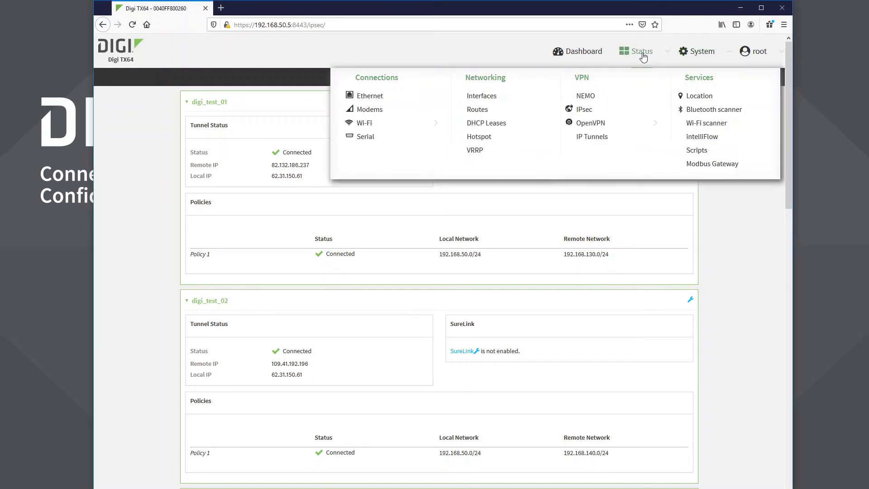
left_click(584, 110)
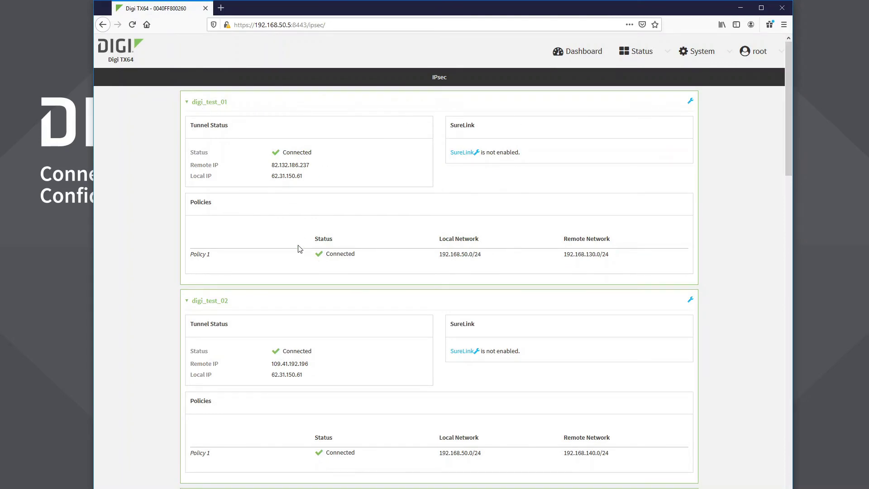
left_click_drag(786, 115, 773, 379)
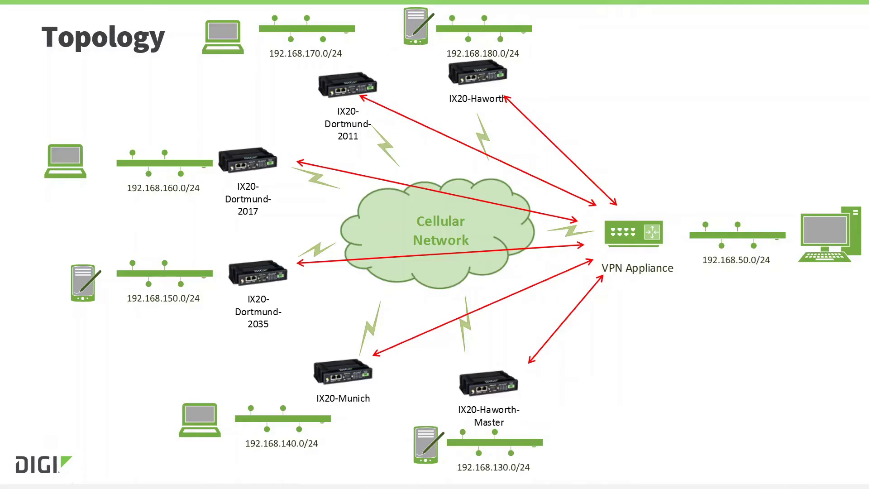